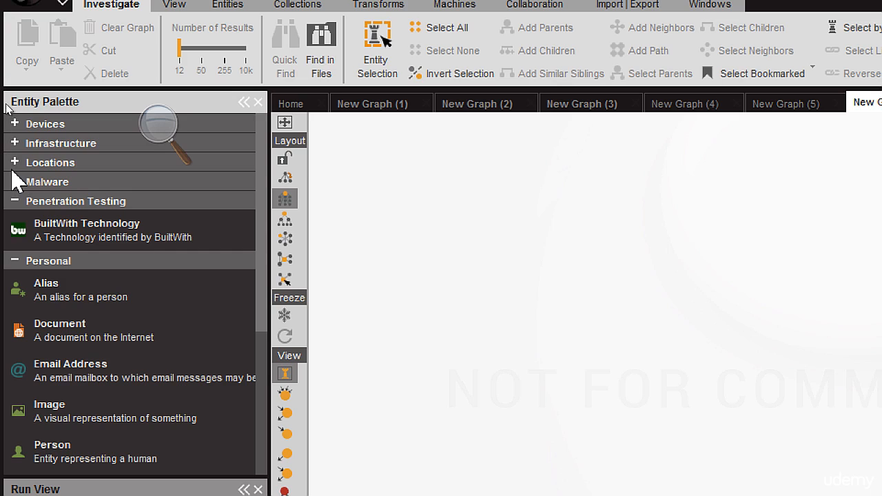
# Add an IPv4 Address entity to the graph and run the To Entities from whois [Alchemy] transform on it
pyautogui.click(14, 143)
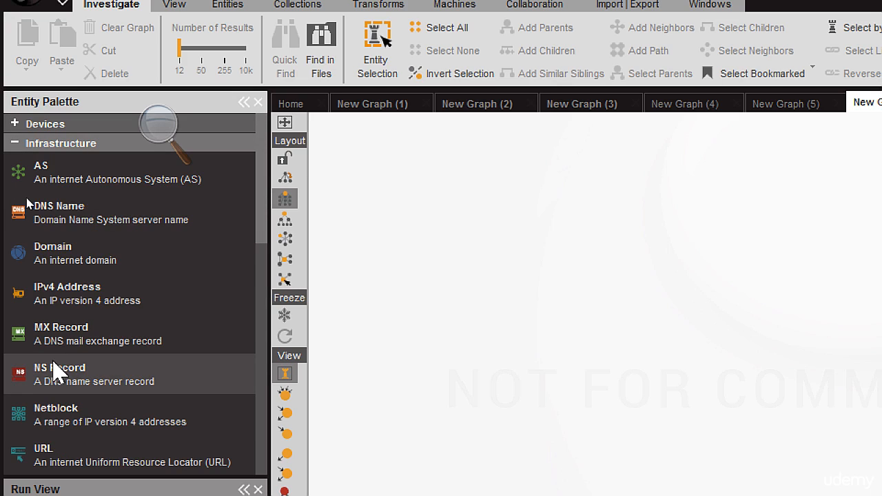
pyautogui.moveTo(75, 297); pyautogui.dragTo(569, 231)
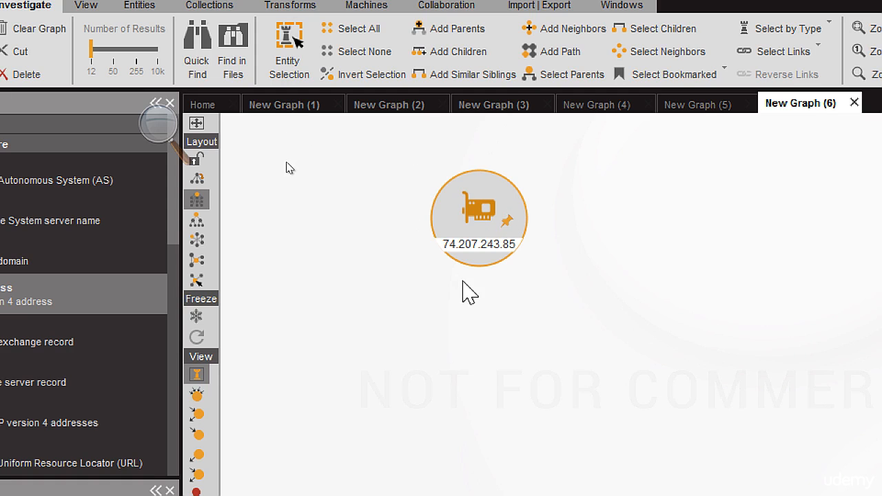
pyautogui.rightClick(486, 217)
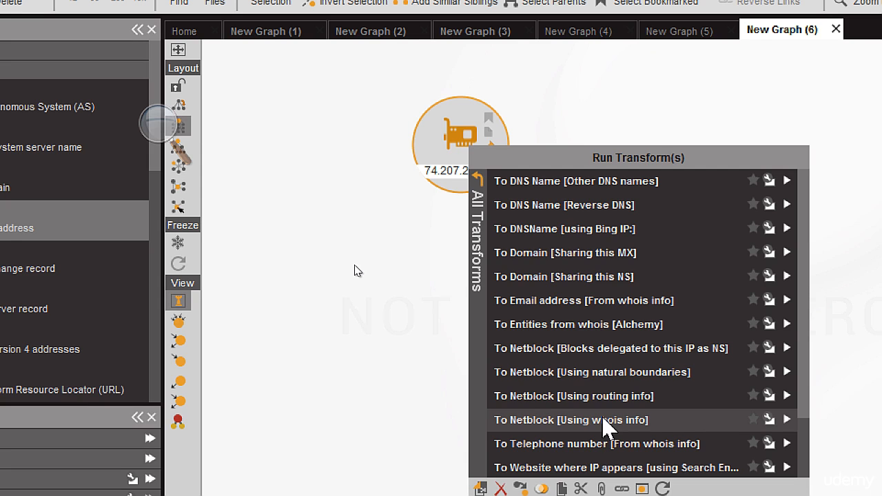
pyautogui.scroll(-3, 603, 424)
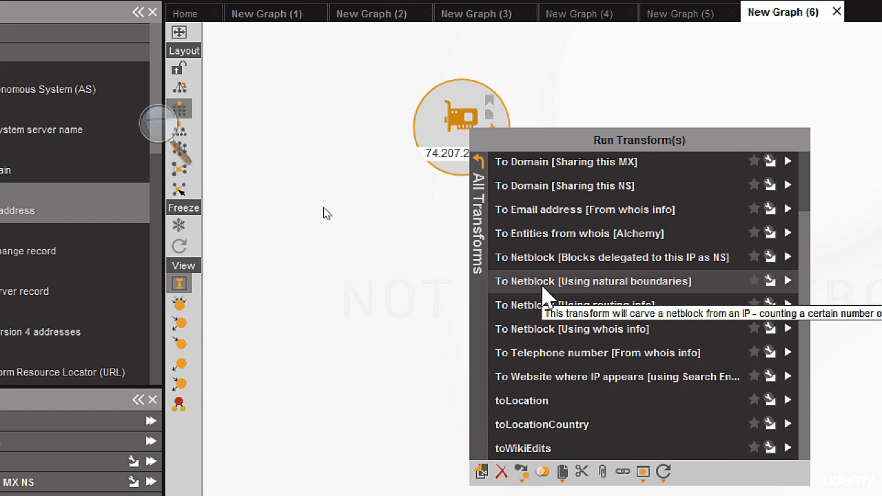
pyautogui.scroll(2, 543, 293)
pyautogui.scroll(1, 548, 290)
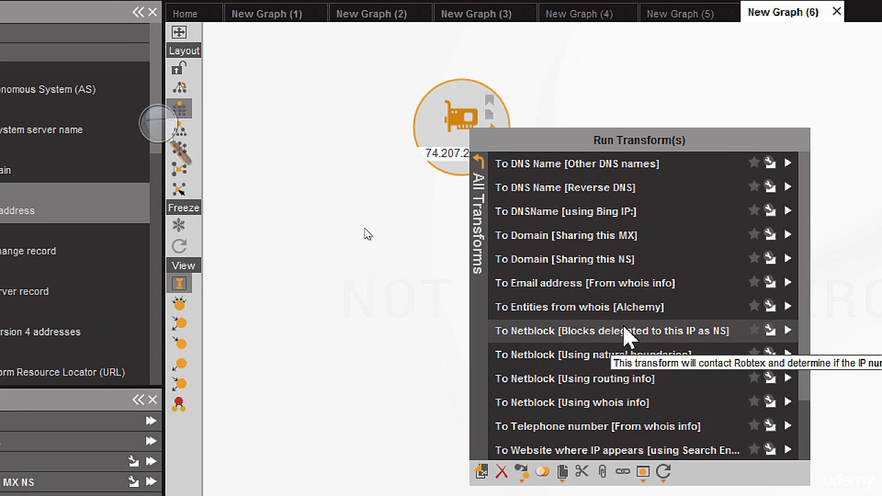
pyautogui.scroll(-2, 625, 336)
pyautogui.scroll(-1, 625, 338)
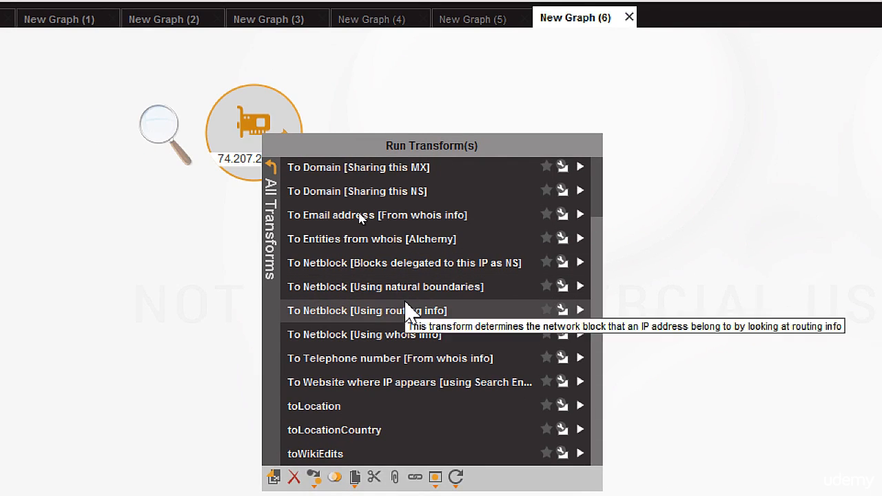
pyautogui.click(384, 242)
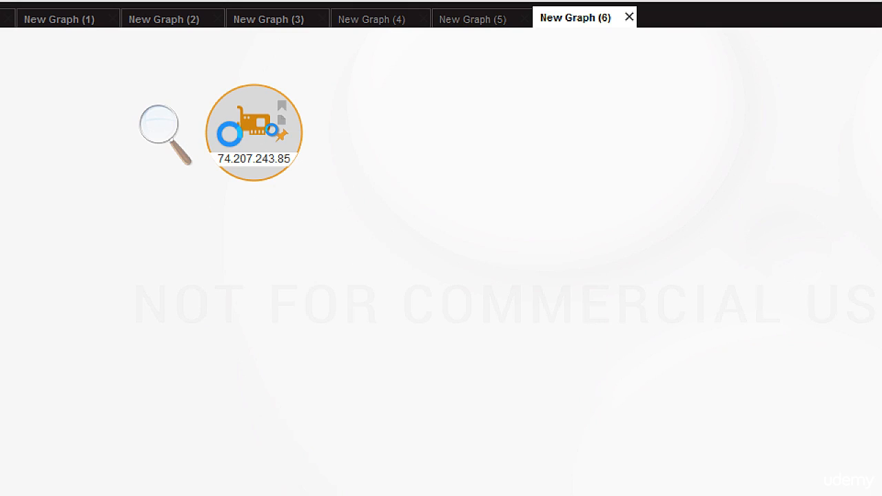
# Run the To Website where IP appears [using Search Engine] transform on the IP address entity
pyautogui.rightClick(229, 136)
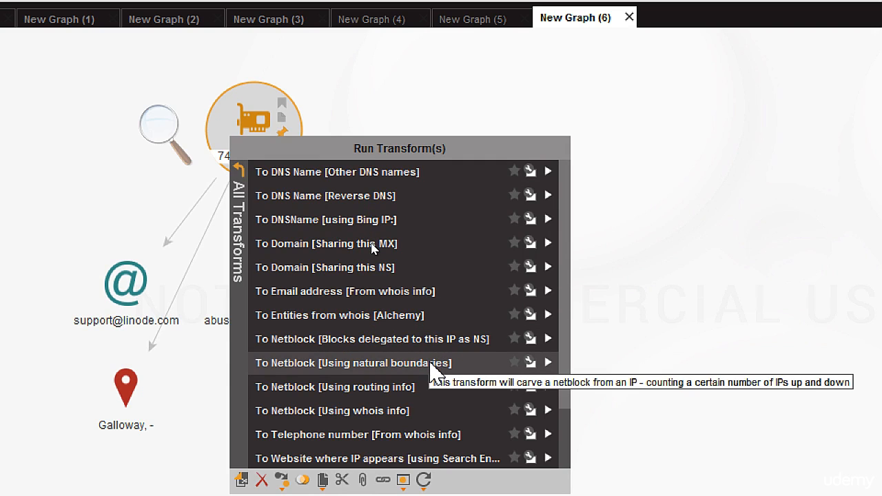
pyautogui.scroll(-1, 437, 379)
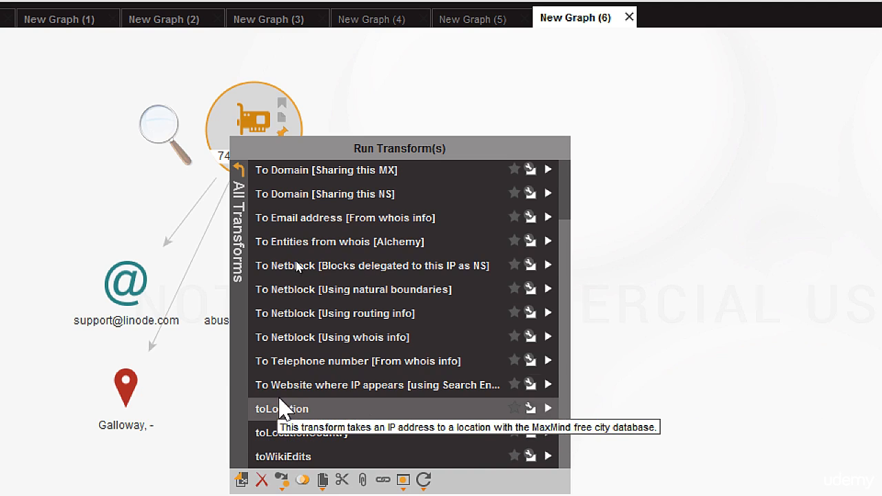
pyautogui.click(282, 398)
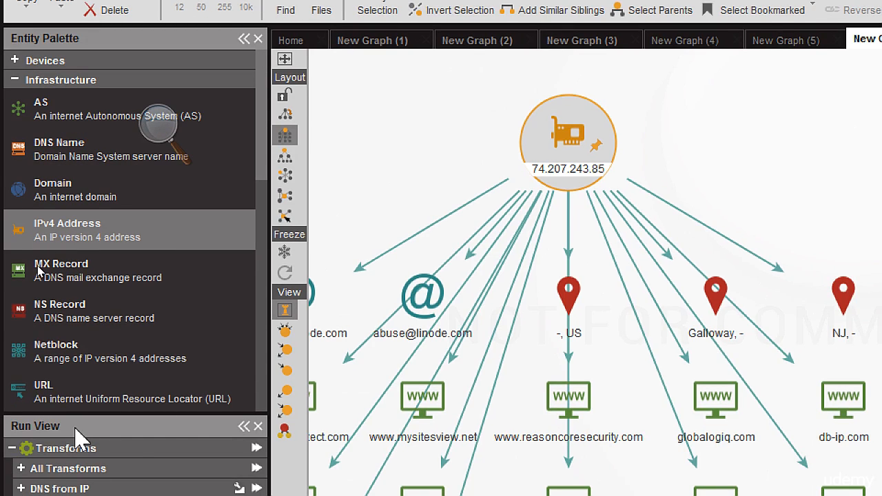
# Add a Tweet entity in the empty area beside the IP address results and set its text to "bill gates"
pyautogui.scroll(-1, 96, 293)
pyautogui.scroll(-6, 96, 293)
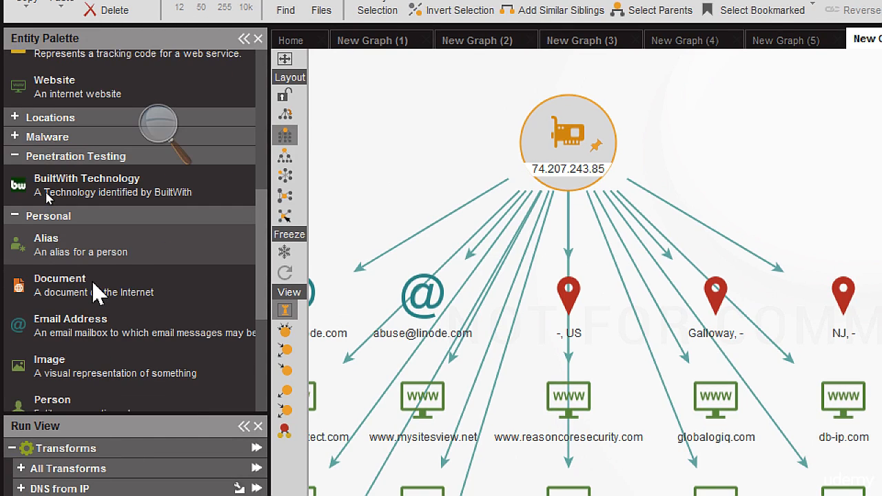
pyautogui.scroll(-4, 96, 293)
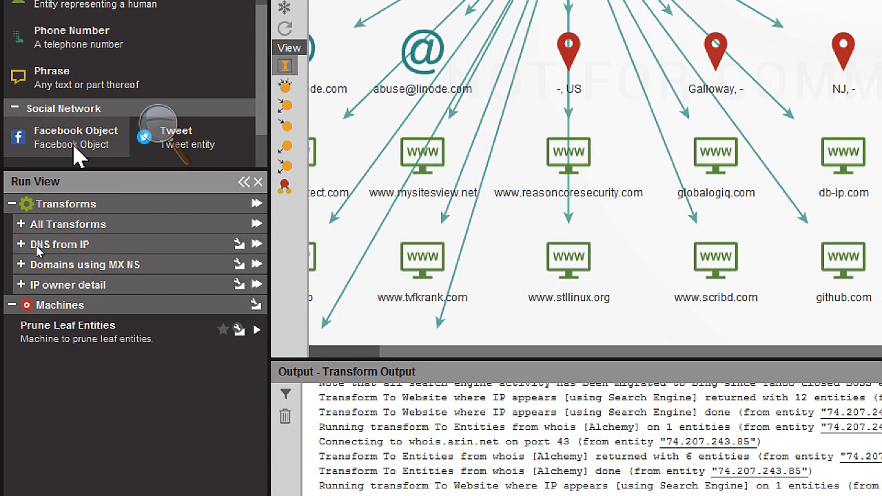
pyautogui.moveTo(205, 153); pyautogui.dragTo(549, 191)
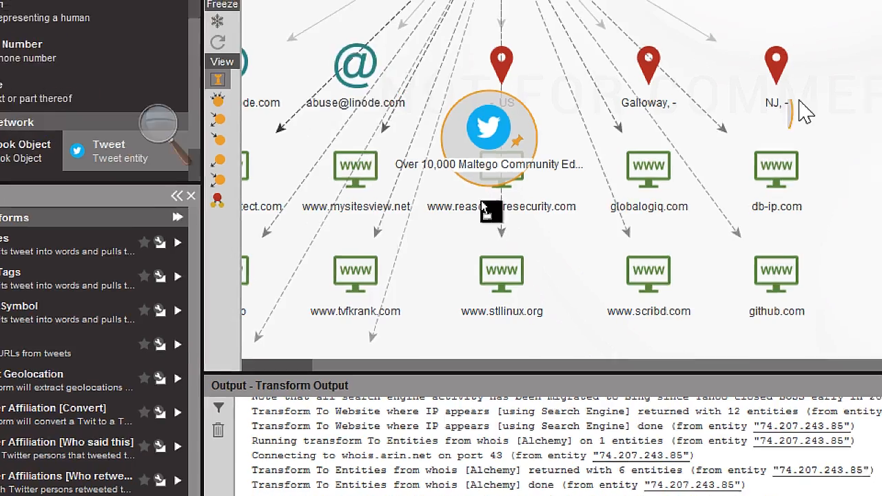
pyautogui.moveTo(799, 101); pyautogui.dragTo(783, 53)
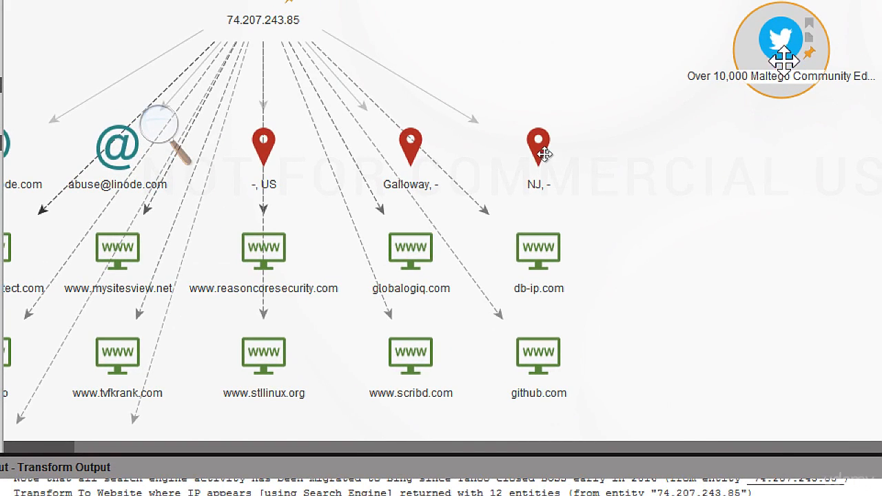
pyautogui.click(779, 79)
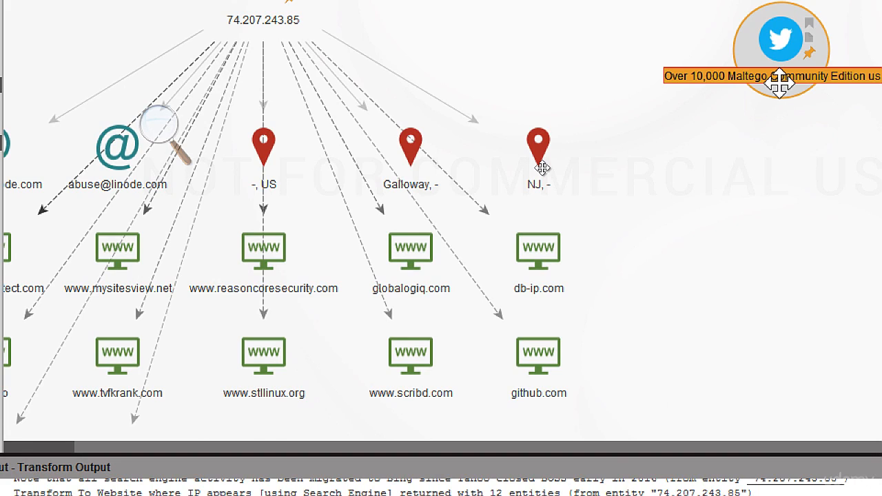
pyautogui.write('bill gates')
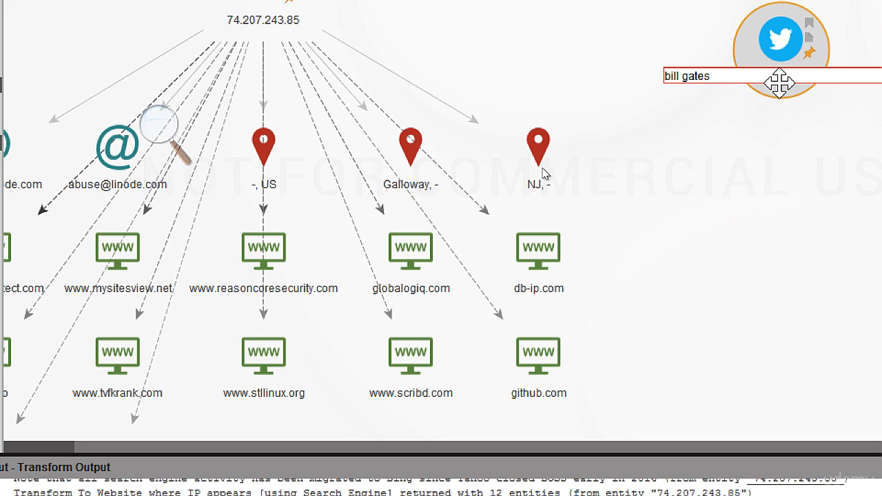
pyautogui.press('Return')
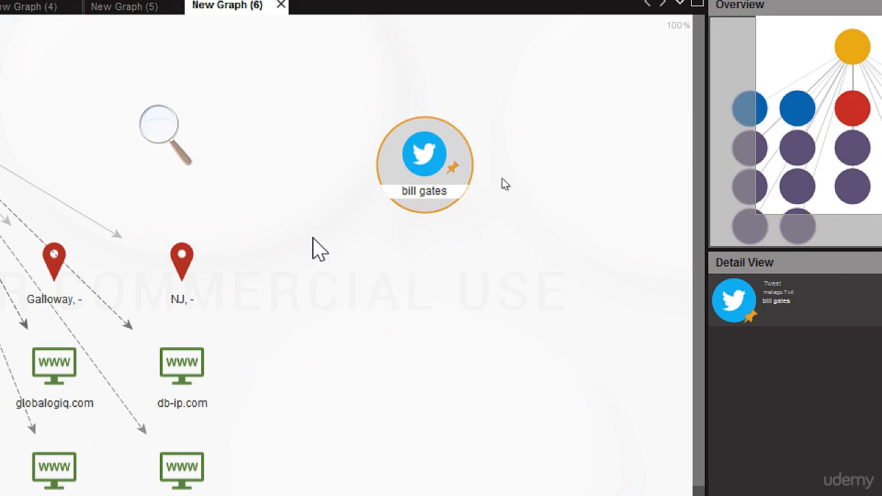
# Try to run the To Twitter Affiliations [Who retweeted this] transform on the Tweet entity, cancelling the sign-in request
pyautogui.rightClick(414, 154)
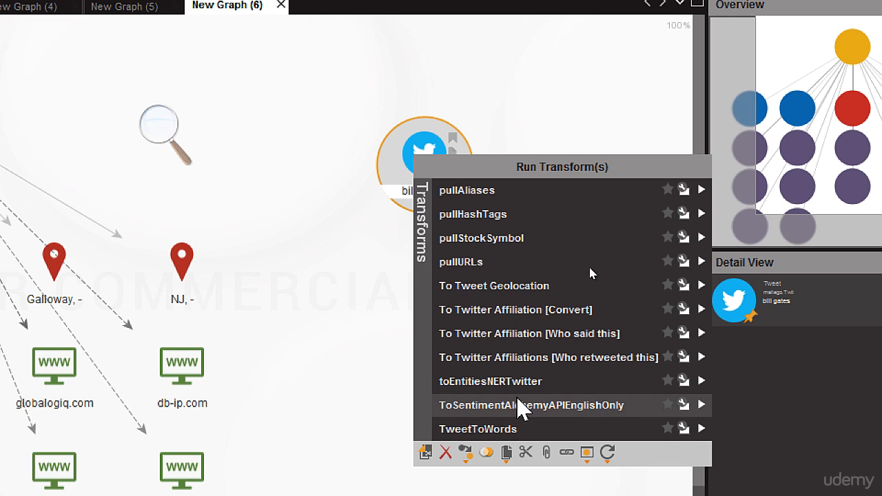
pyautogui.click(541, 358)
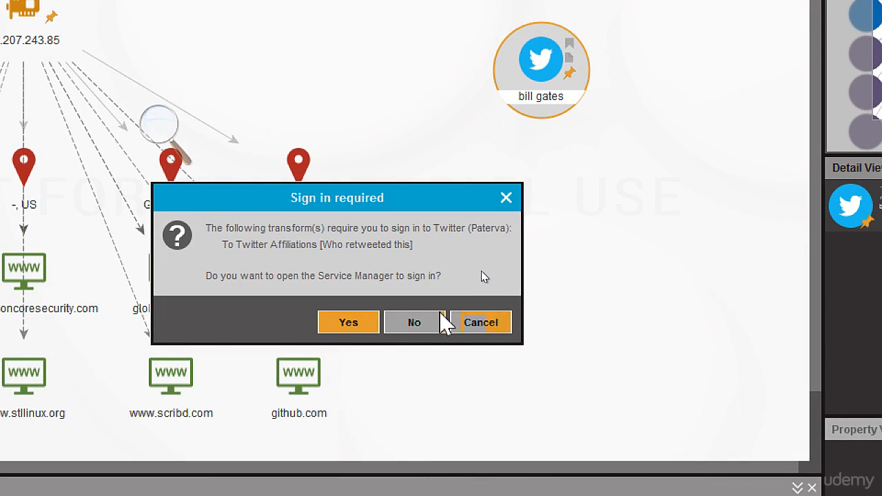
pyautogui.click(480, 324)
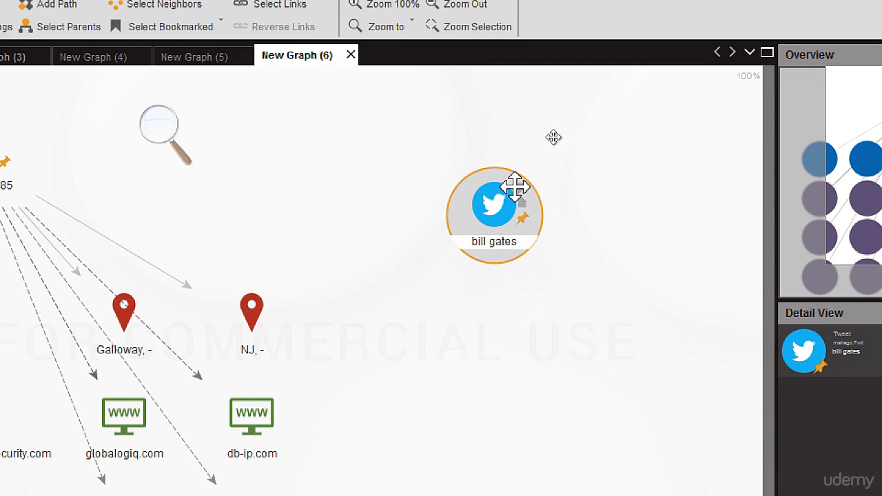
# Delete the Tweet entity from the graph
pyautogui.press('Delete')
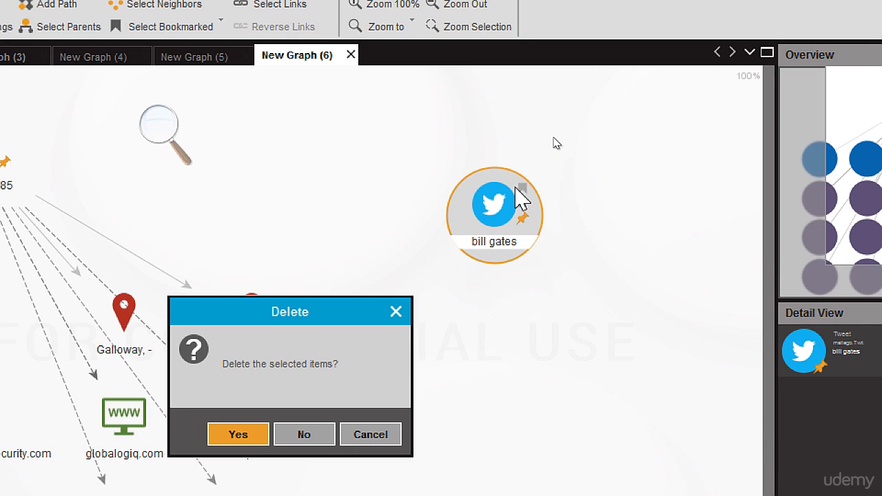
pyautogui.press('Return')
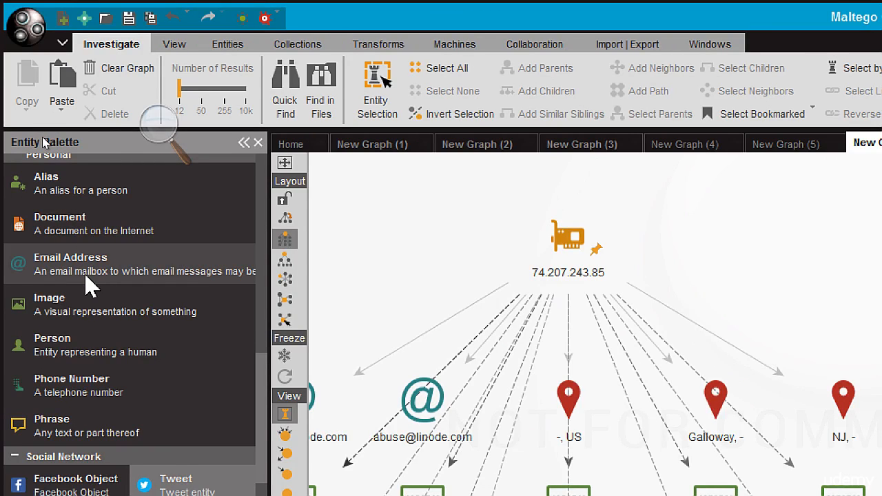
# Add an Email Address entity in the empty area beside the IP address results and enter the target's e-mail address
pyautogui.moveTo(83, 262); pyautogui.dragTo(545, 286)
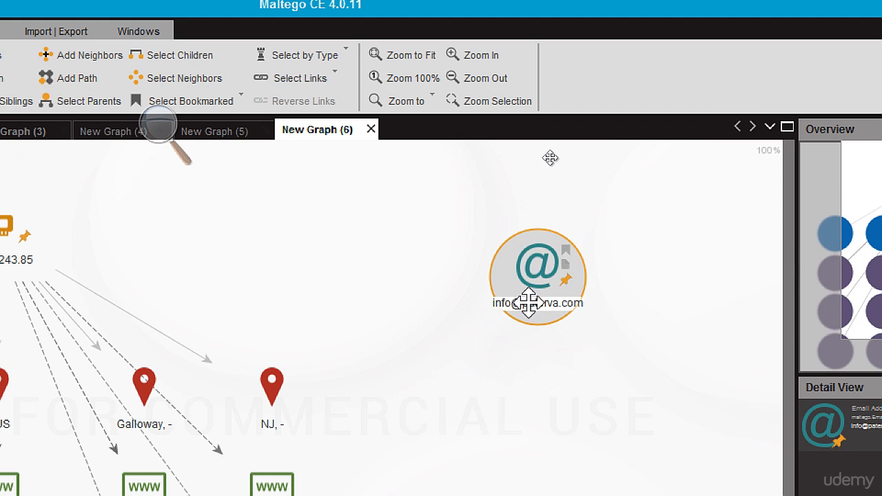
pyautogui.click(532, 304)
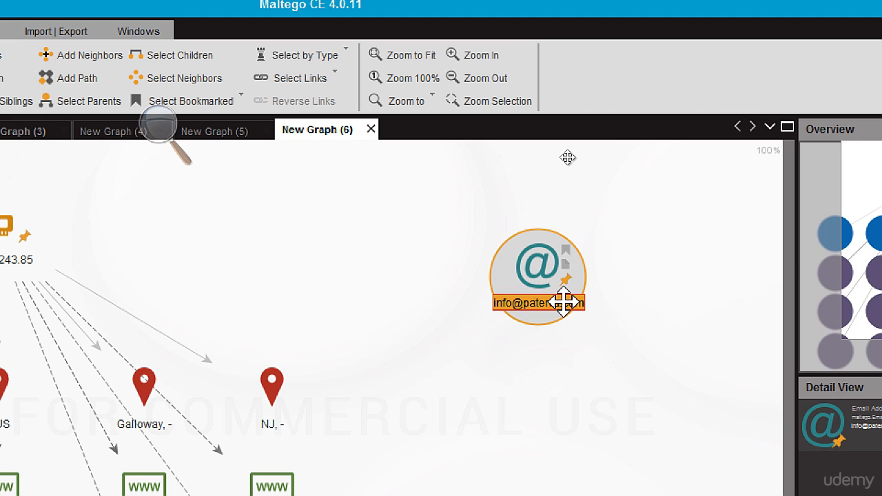
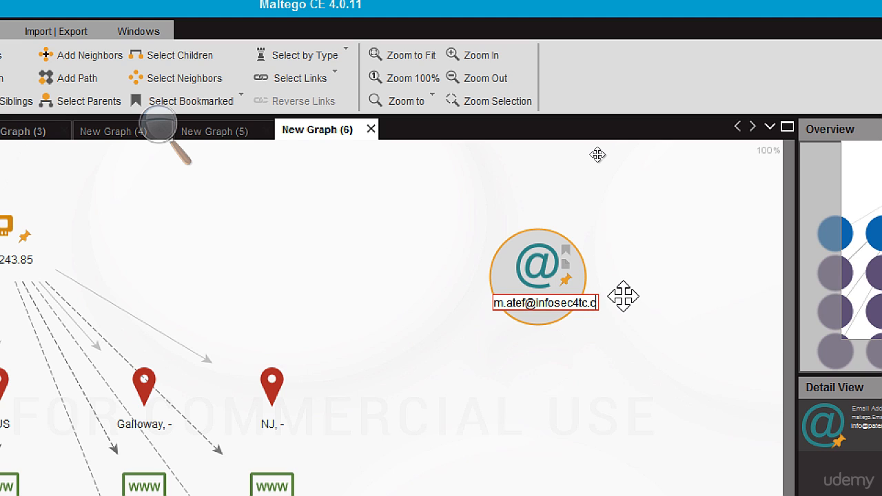
pyautogui.press('Return')
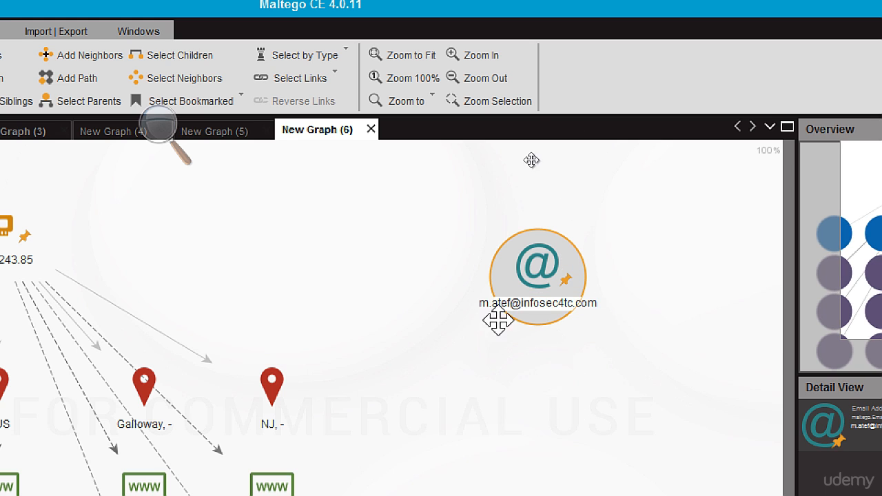
# Run the To Phone number [using Search Engine] and emailToFlickrAccount transforms on the email entity, accepting the Flickr transform's disclaimer
pyautogui.rightClick(548, 278)
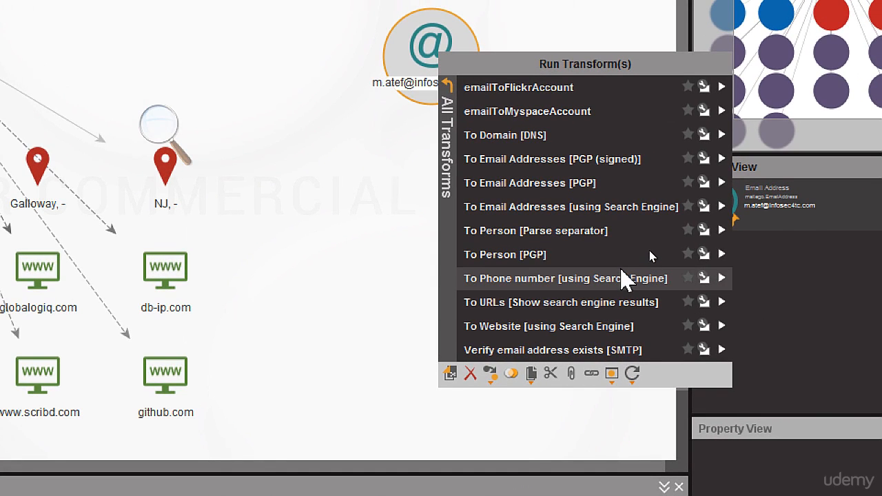
pyautogui.click(623, 281)
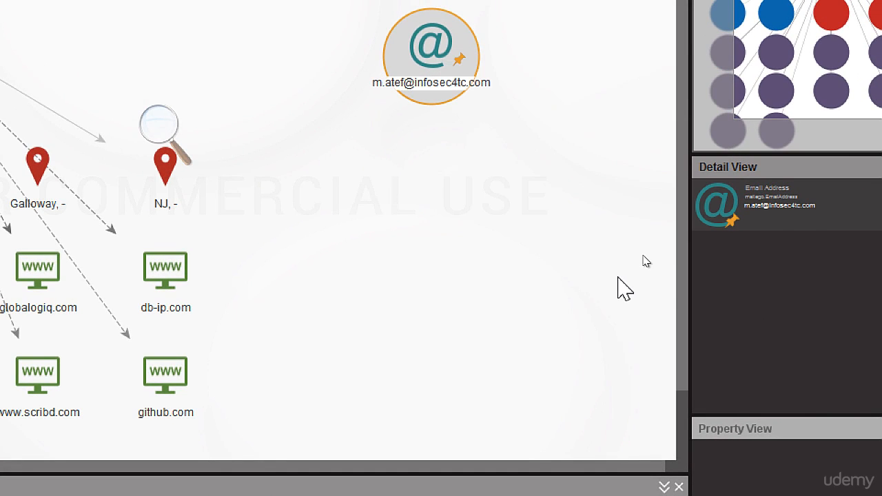
pyautogui.rightClick(419, 58)
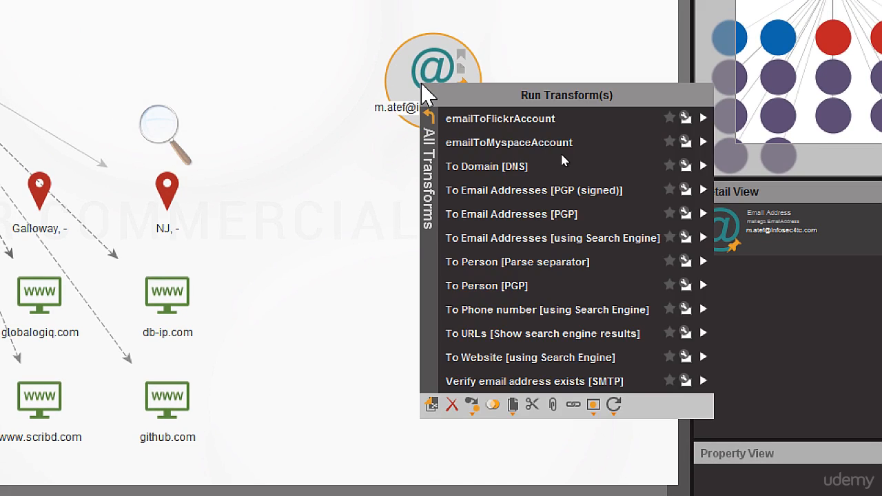
pyautogui.click(462, 124)
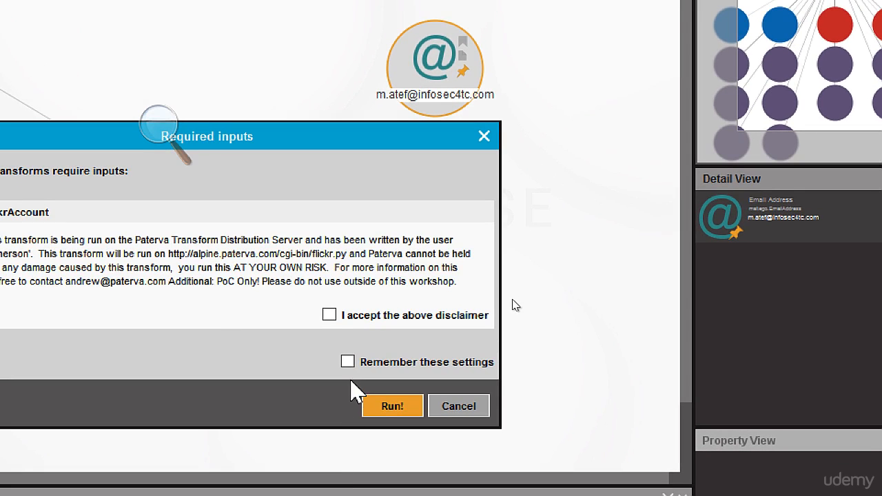
pyautogui.click(330, 315)
pyautogui.click(382, 410)
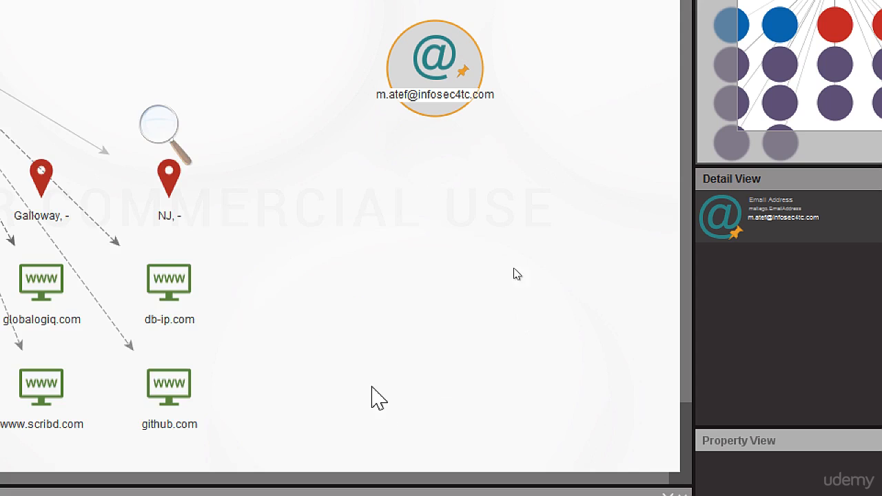
# Run the To Domain [DNS] and To URLs [Show search engine results] transforms on the email entity
pyautogui.rightClick(446, 71)
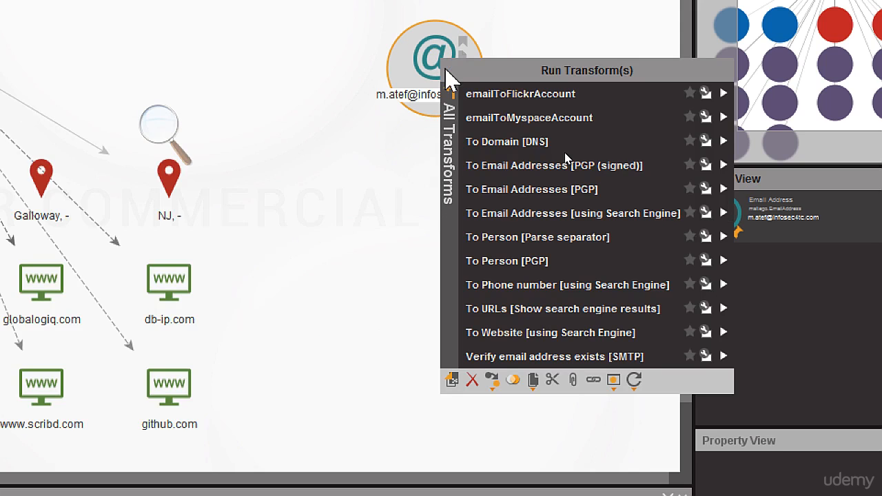
pyautogui.click(491, 151)
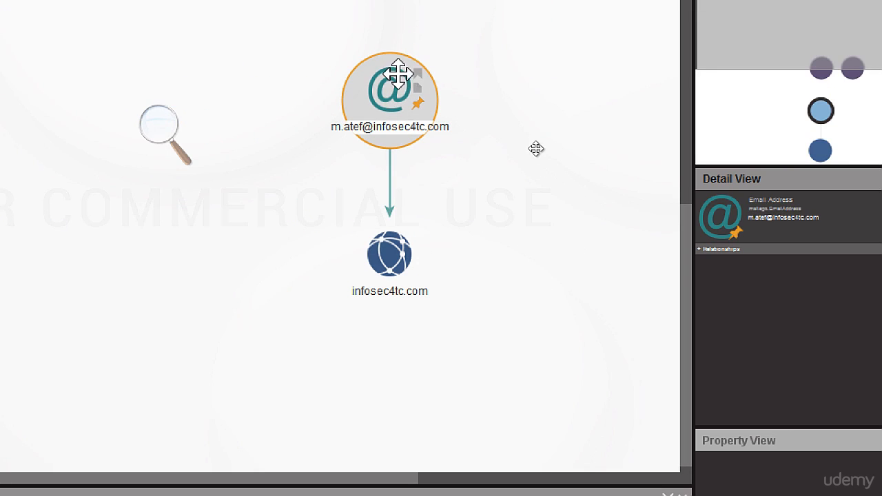
pyautogui.rightClick(381, 116)
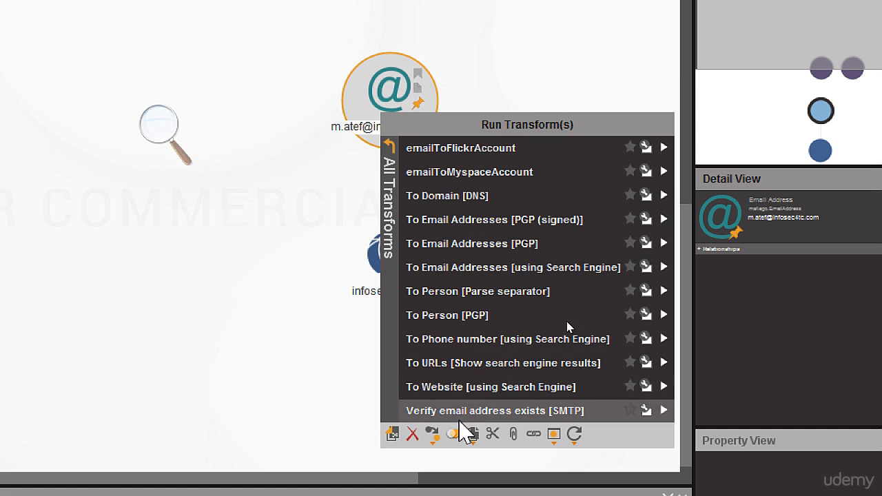
pyautogui.click(451, 358)
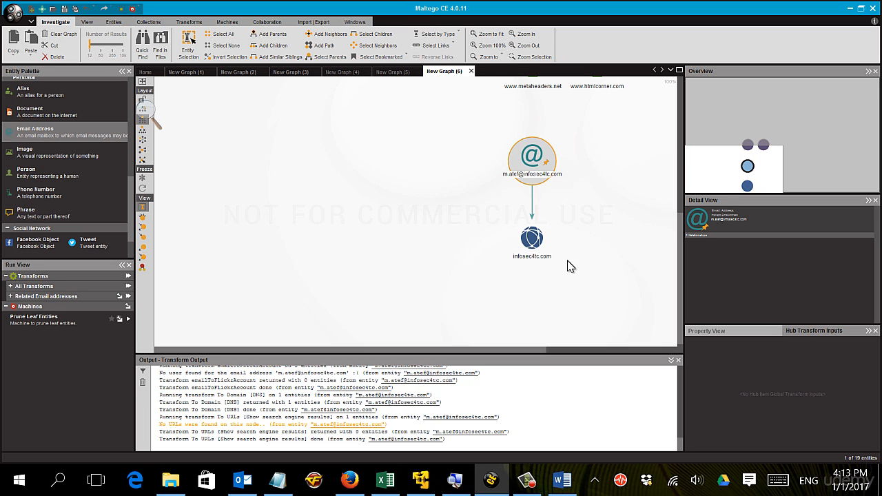
pyautogui.click(529, 482)
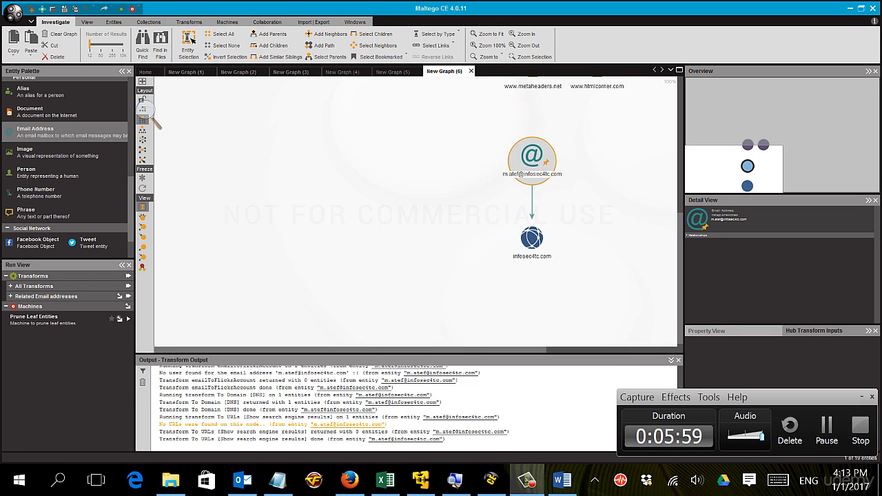